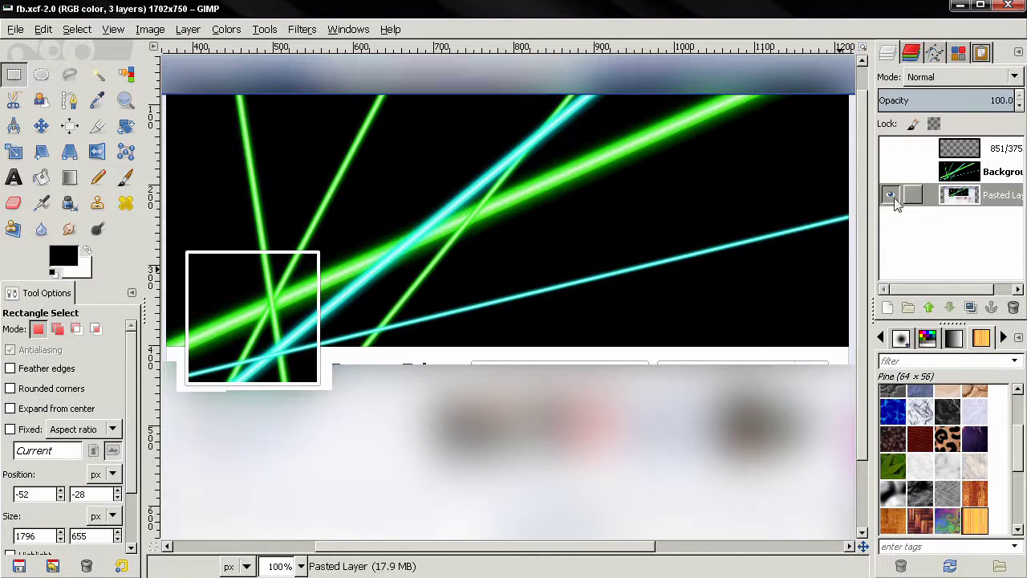
# Step: Delete Pasted Layer, then reveal the laser Background and the 851/375 measurement notes layer
pyautogui.click(969, 200)
pyautogui.click(1013, 307)
pyautogui.click(890, 171)
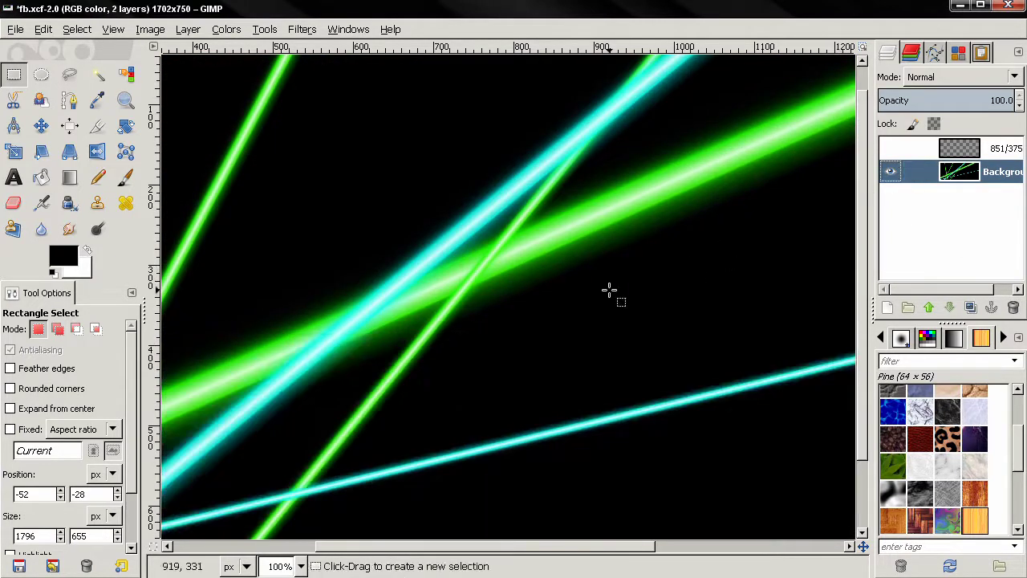
pyautogui.scroll(-3, 586, 289)
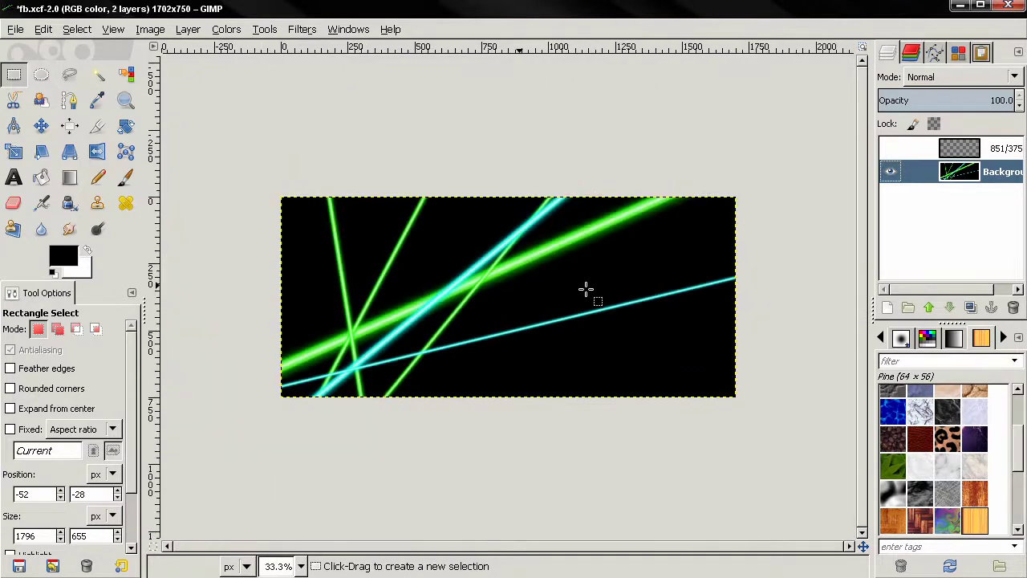
pyautogui.scroll(1, 586, 289)
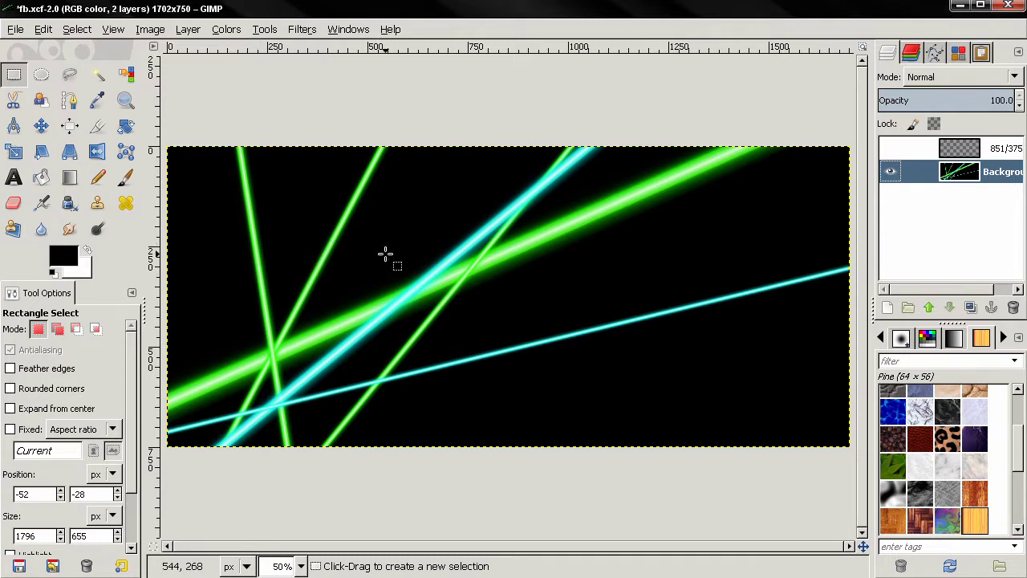
pyautogui.click(890, 147)
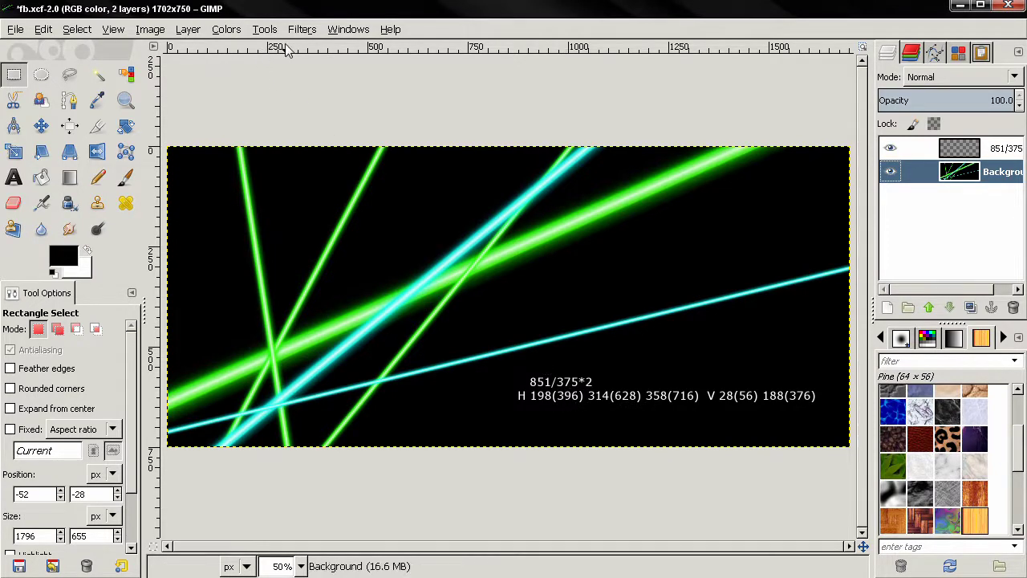
# Step: Place horizontal guides at 396, 628 and 716 px on the banner
pyautogui.moveTo(287, 49); pyautogui.dragTo(186, 567)
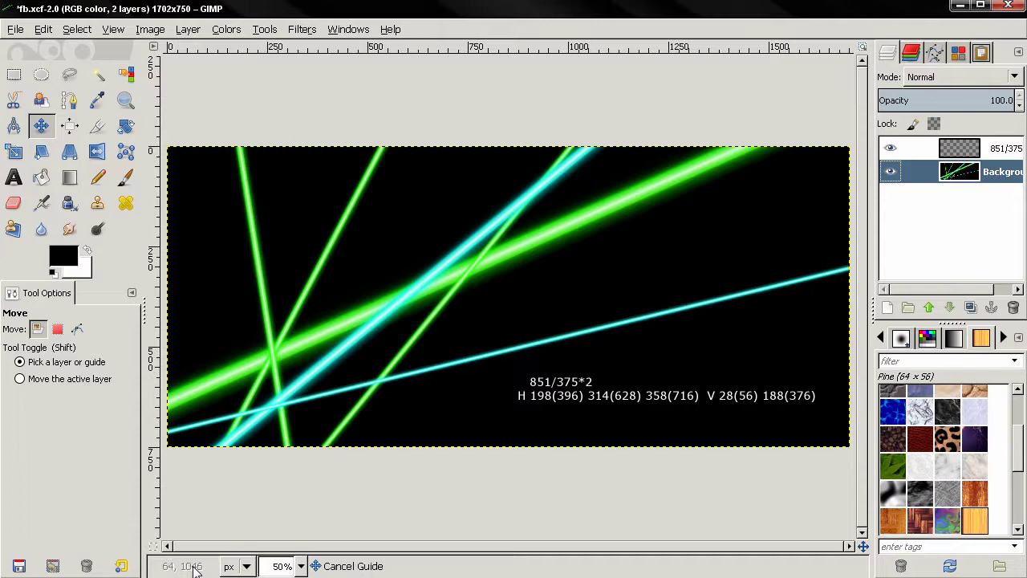
pyautogui.moveTo(194, 568); pyautogui.dragTo(224, 305)
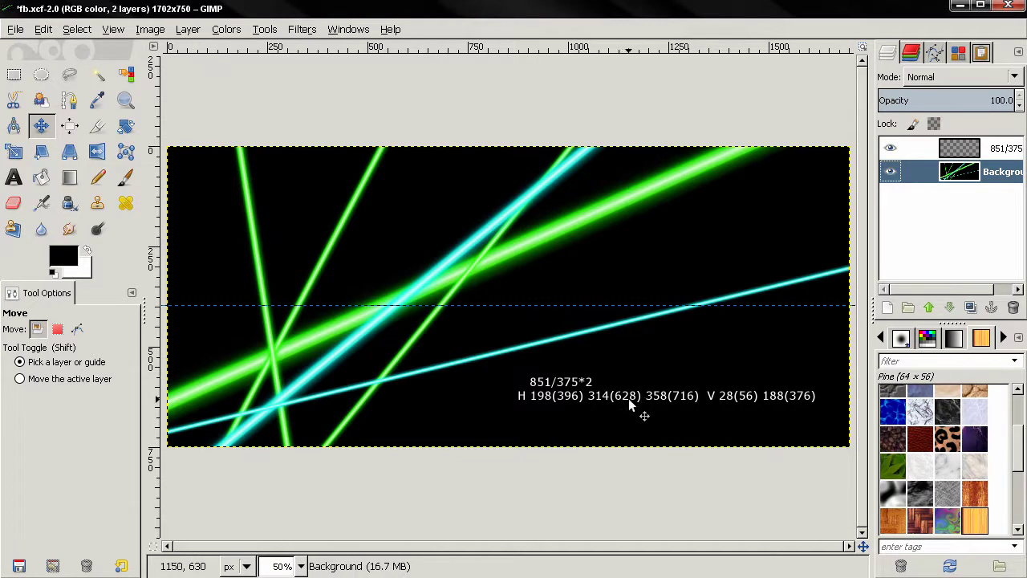
pyautogui.moveTo(283, 53); pyautogui.dragTo(266, 398)
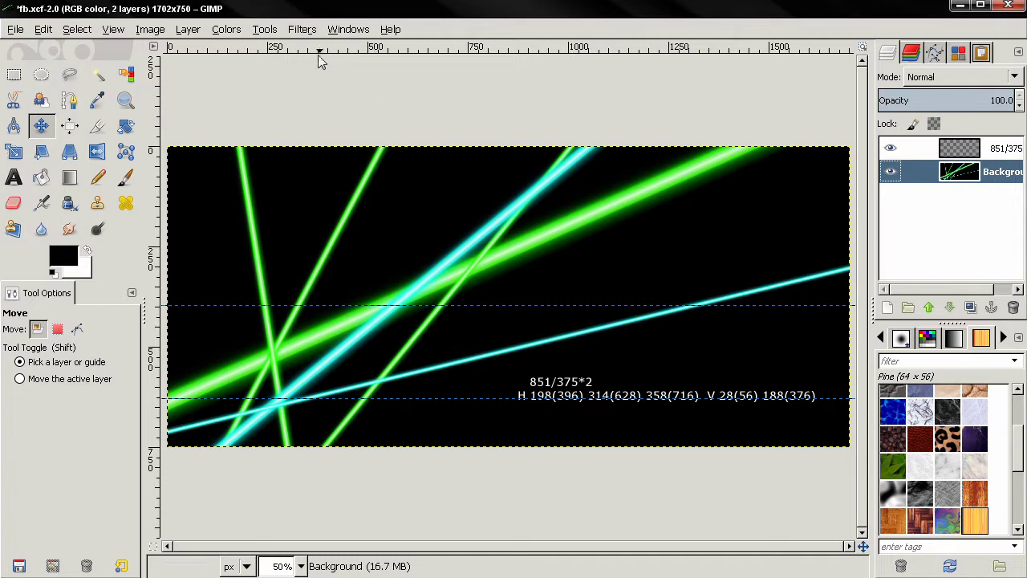
pyautogui.moveTo(320, 50); pyautogui.dragTo(271, 439)
# Step: Add vertical guides at 56 and 376 px, then hide the 851/375 notes layer
pyautogui.moveTo(155, 223); pyautogui.dragTo(190, 229)
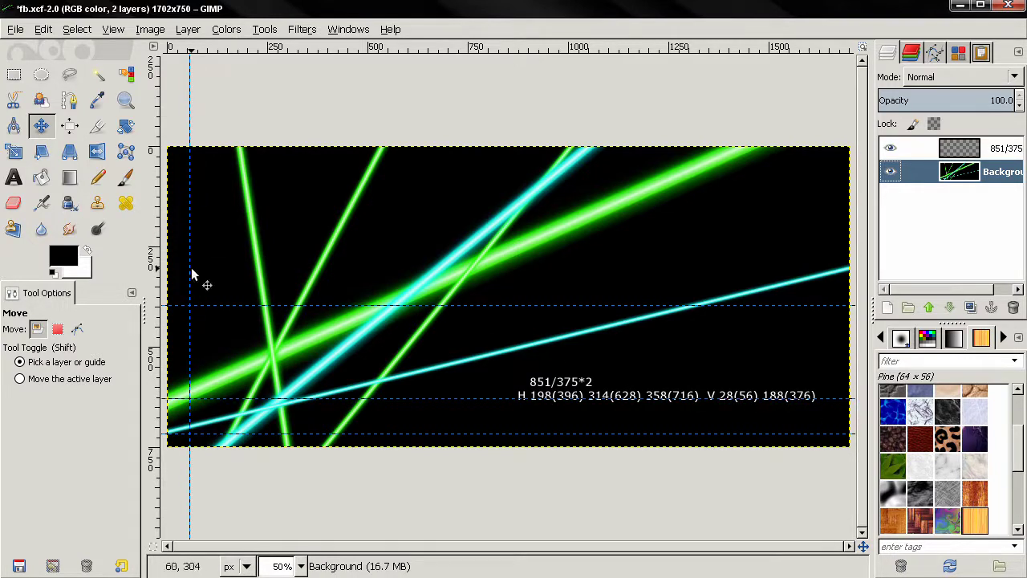
pyautogui.moveTo(151, 269); pyautogui.dragTo(319, 421)
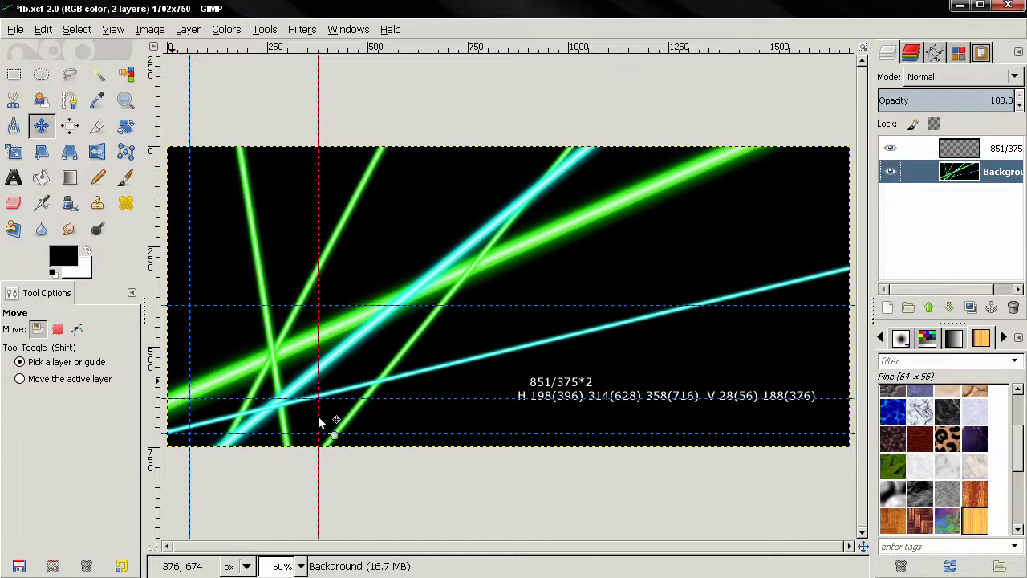
pyautogui.click(891, 148)
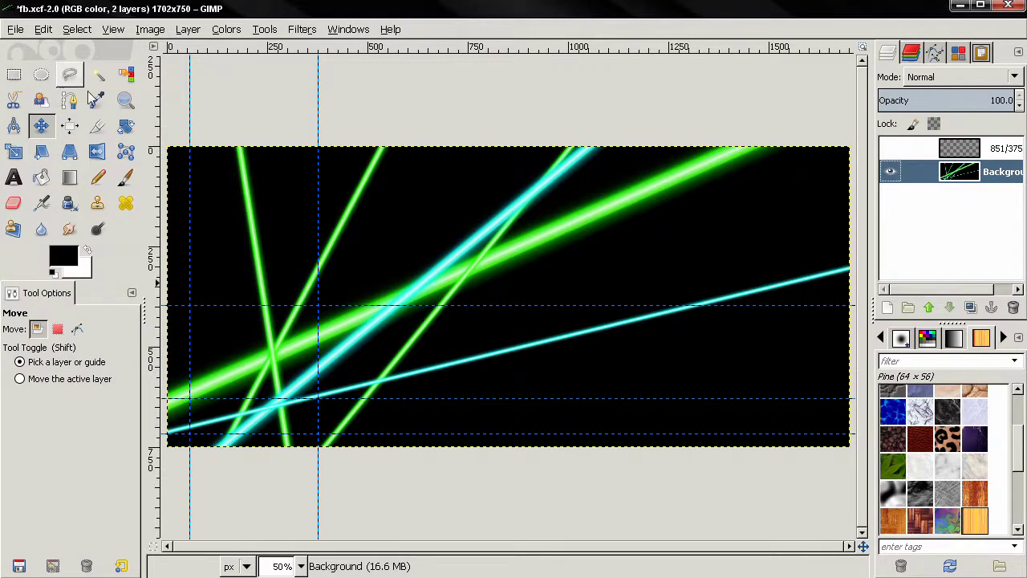
# Step: Choose Rectangle Select and turn on View > Snap to Guides
pyautogui.click(14, 75)
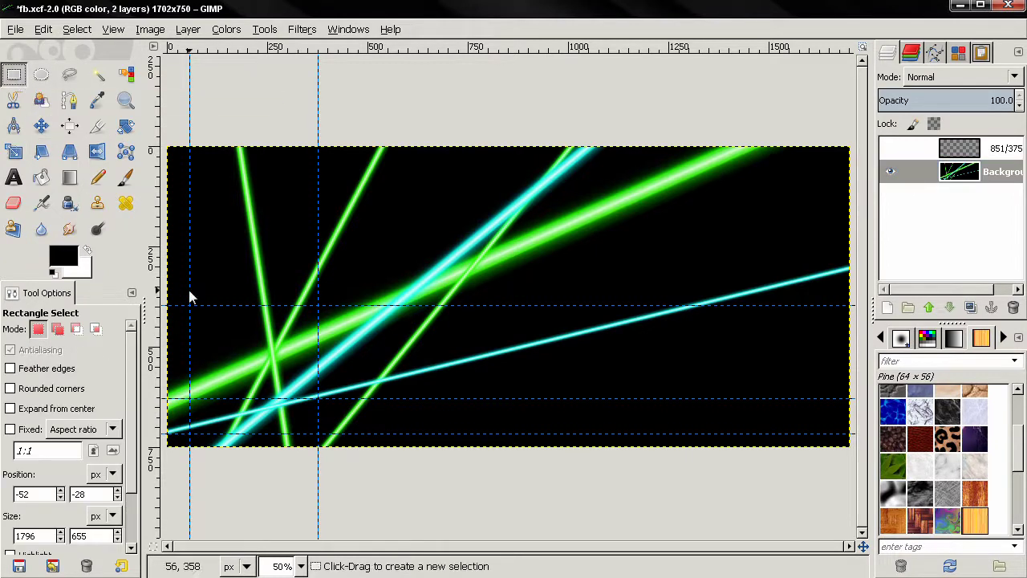
pyautogui.click(113, 30)
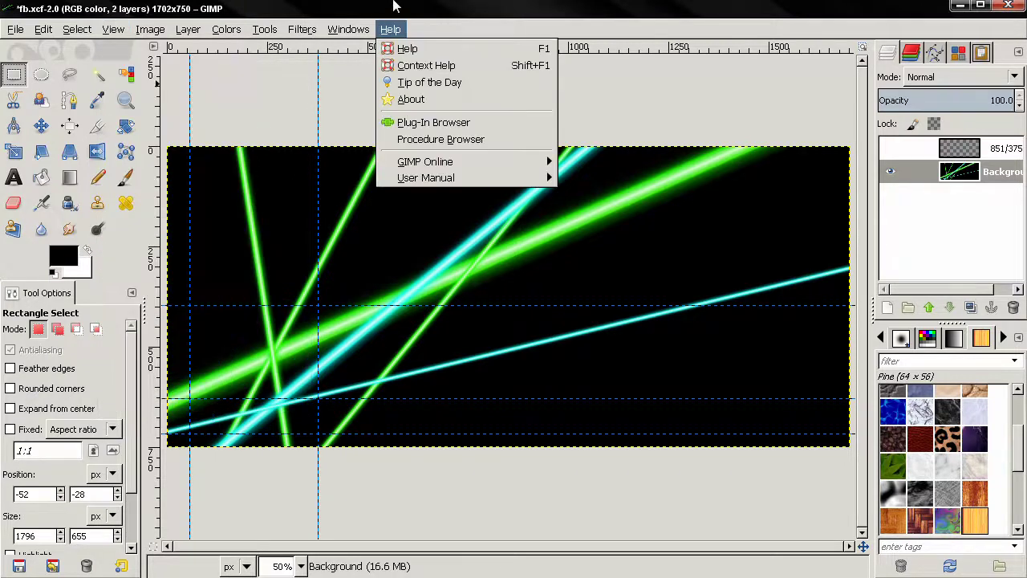
pyautogui.click(390, 29)
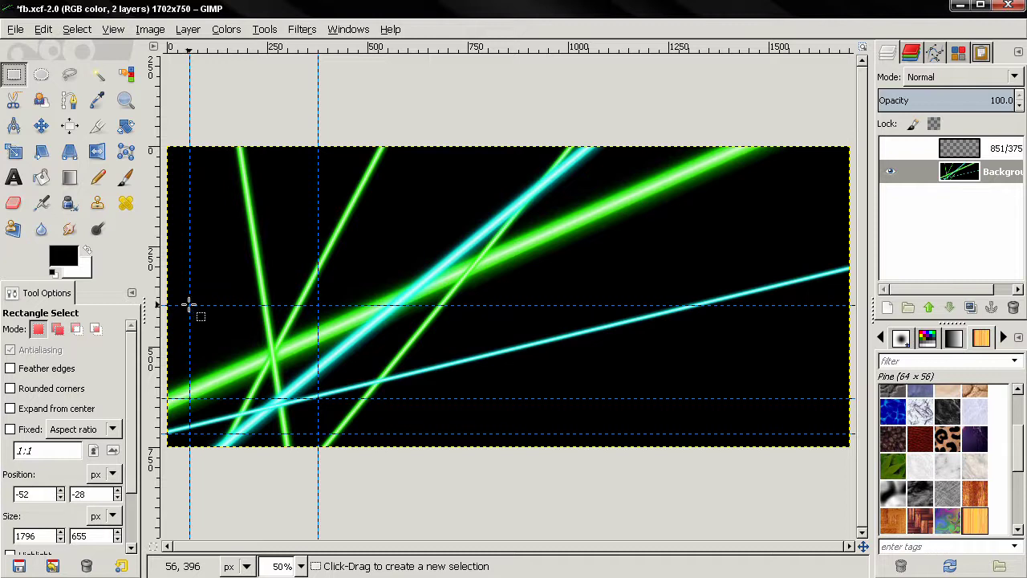
# Step: Select the 320×320 square from the guide corner at 56, 396 and copy it
pyautogui.moveTo(190, 305); pyautogui.dragTo(318, 433)
pyautogui.hscroll(-5, 355, 442)
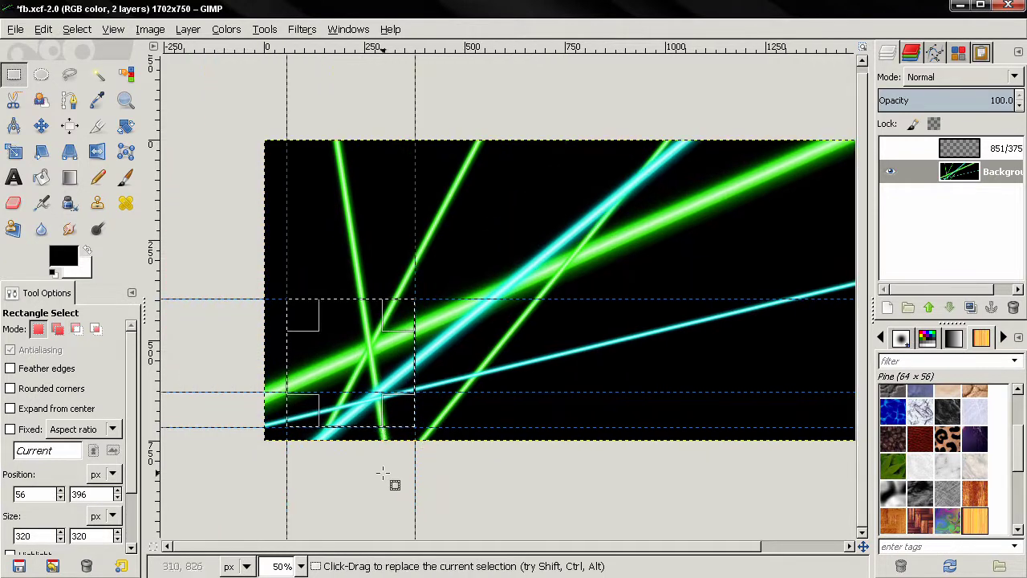
pyautogui.scroll(3, 364, 467)
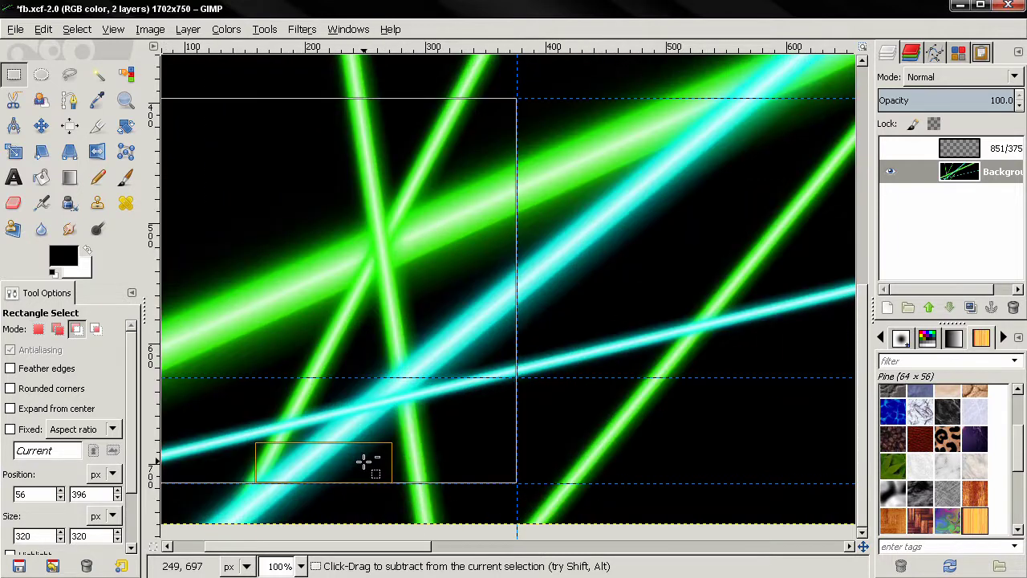
pyautogui.scroll(1, 364, 458)
pyautogui.hscroll(-5, 406, 417)
pyautogui.scroll(3, 406, 417)
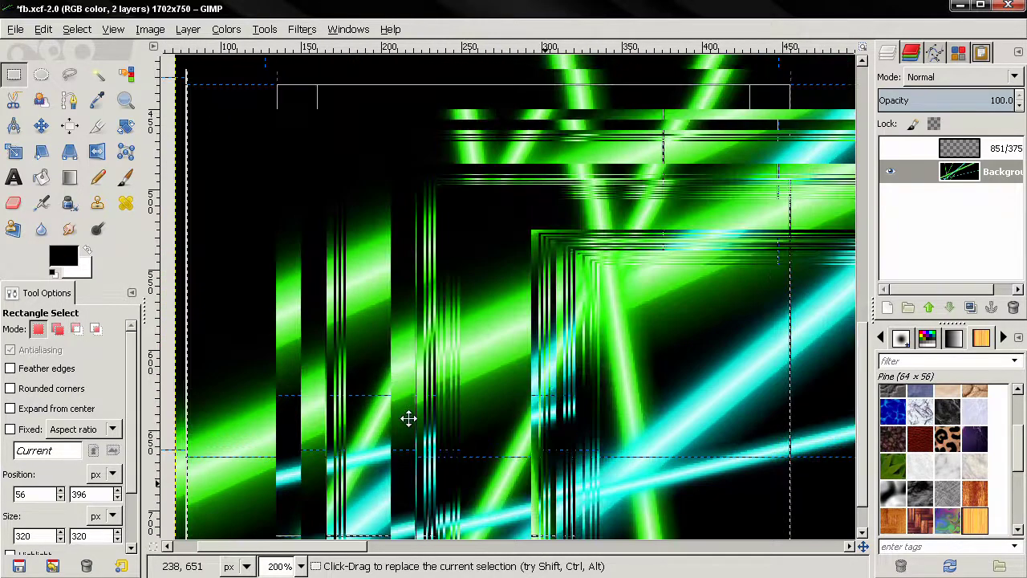
pyautogui.scroll(-3, 461, 408)
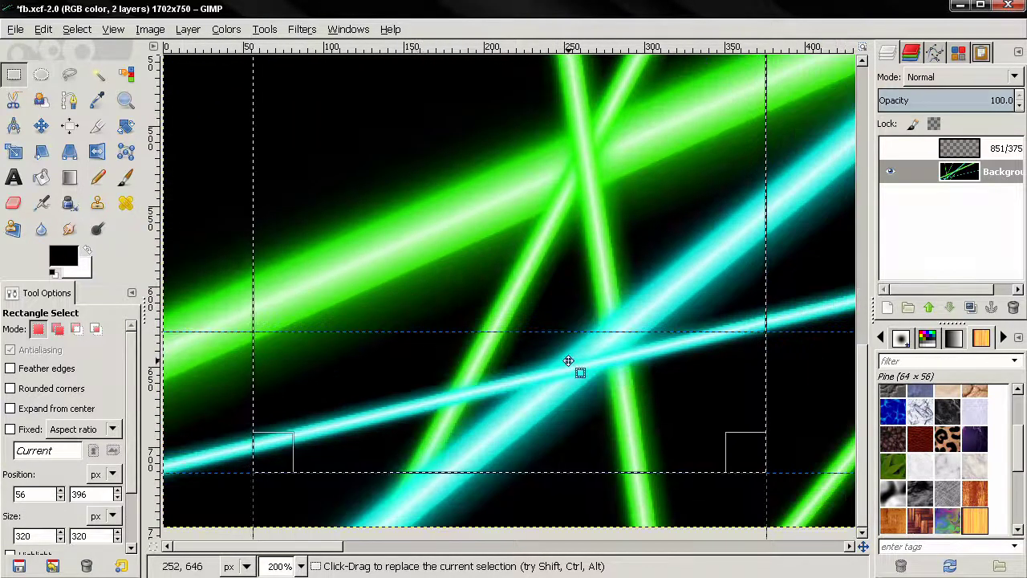
pyautogui.scroll(2, 578, 363)
pyautogui.scroll(-5, 576, 357)
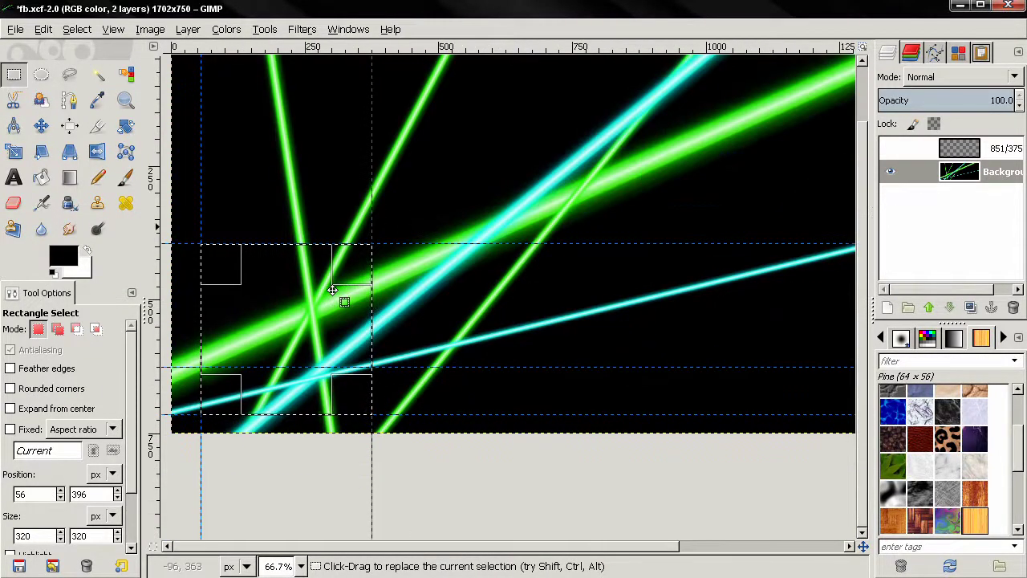
pyautogui.press('ctrl')
pyautogui.hotkey('ctrl', 'c')
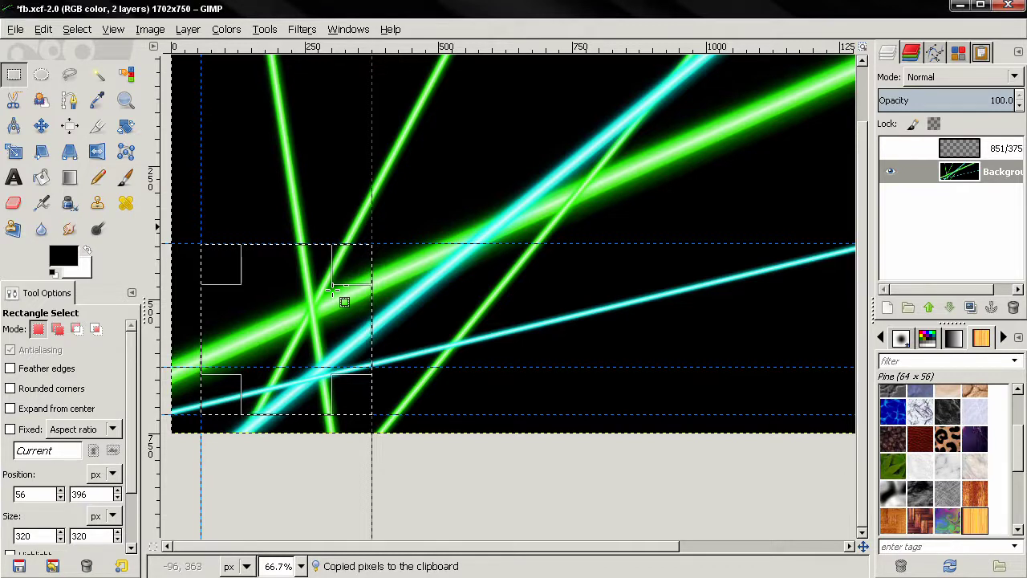
pyautogui.scroll(-2, 383, 299)
# Step: Create a new 1702x750 image and paste the laser square into it as its own layer
pyautogui.click(15, 29)
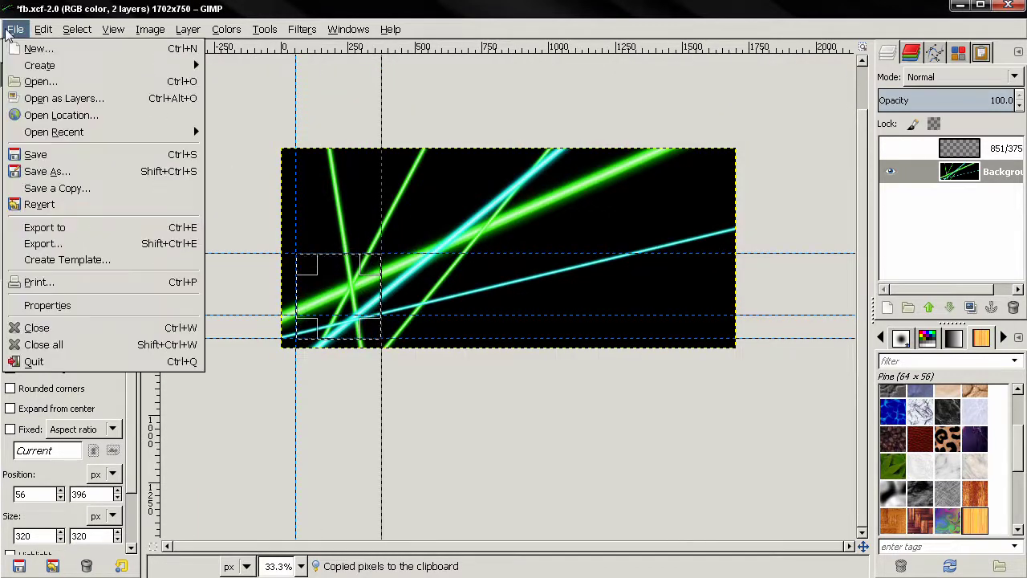
pyautogui.click(32, 45)
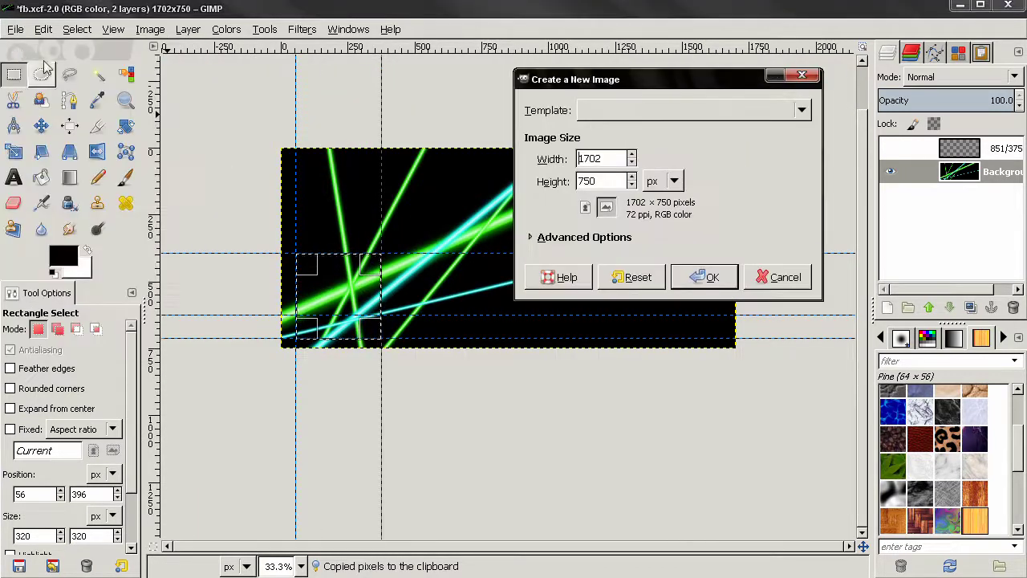
pyautogui.click(698, 277)
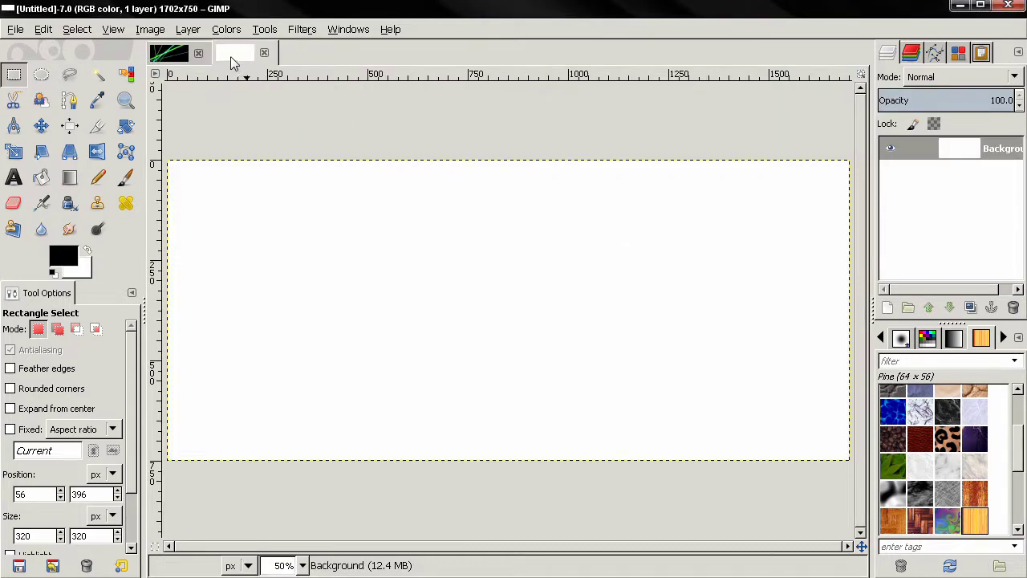
pyautogui.press('ctrl')
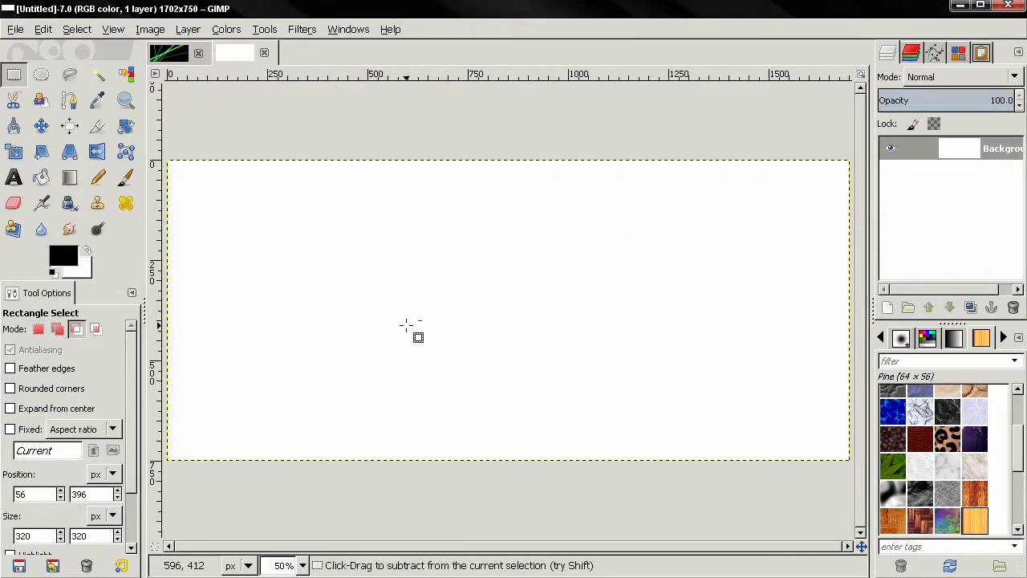
pyautogui.hotkey('ctrl', 'v')
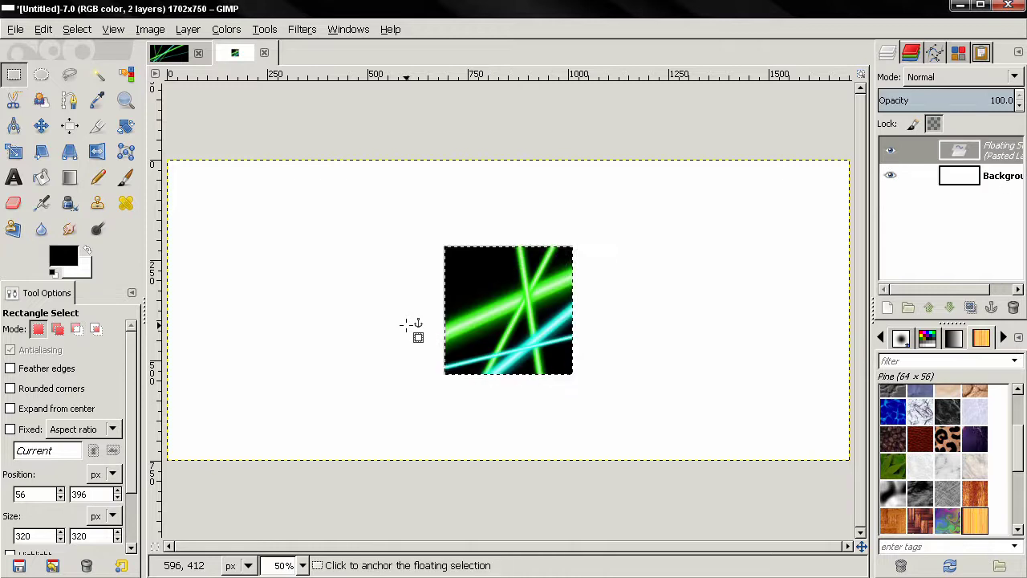
pyautogui.rightClick(965, 155)
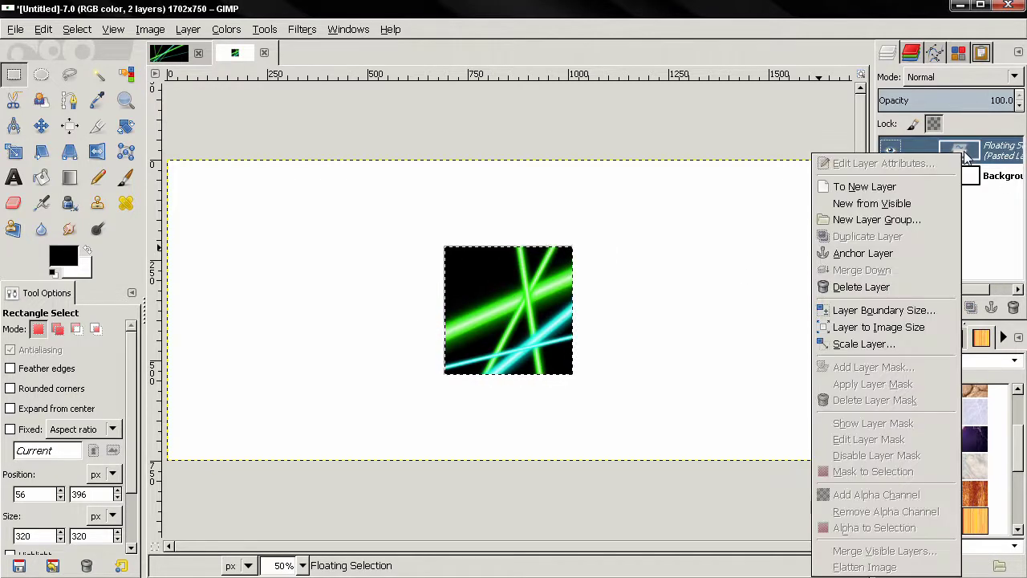
pyautogui.click(886, 186)
# Step: Delete the white background layer and fit the canvas to the 320x320 square layer
pyautogui.click(906, 171)
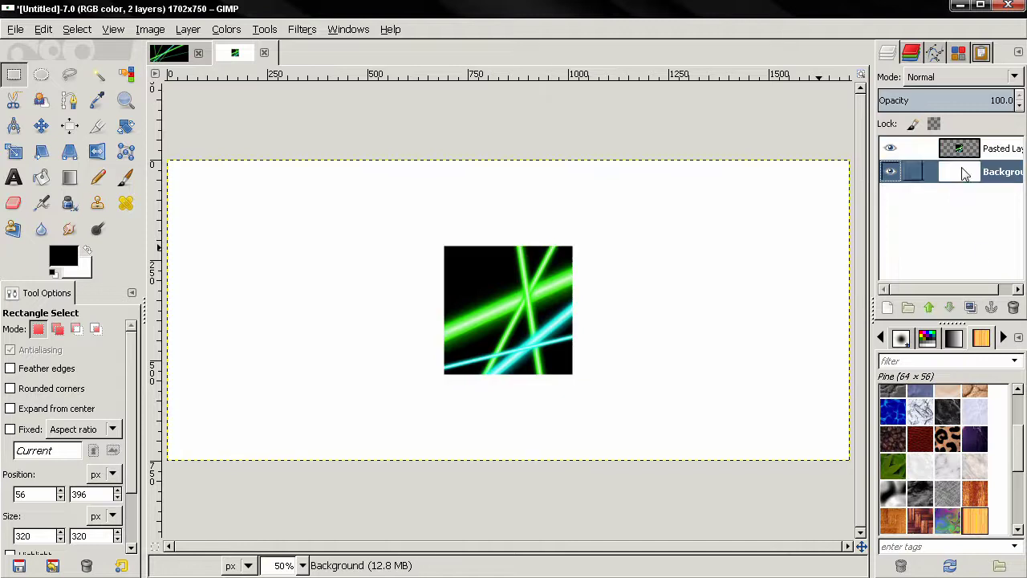
pyautogui.click(1013, 306)
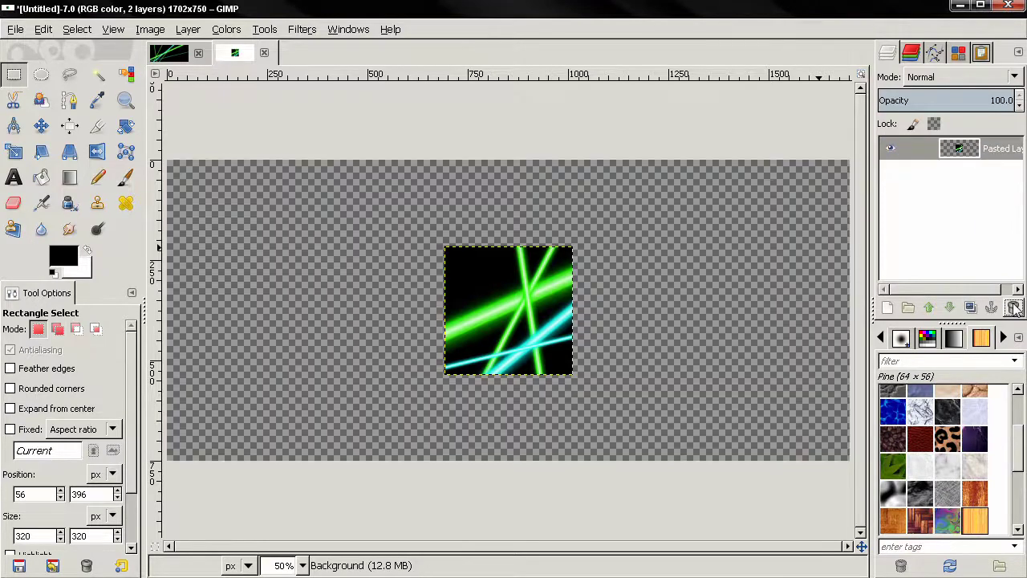
pyautogui.click(151, 30)
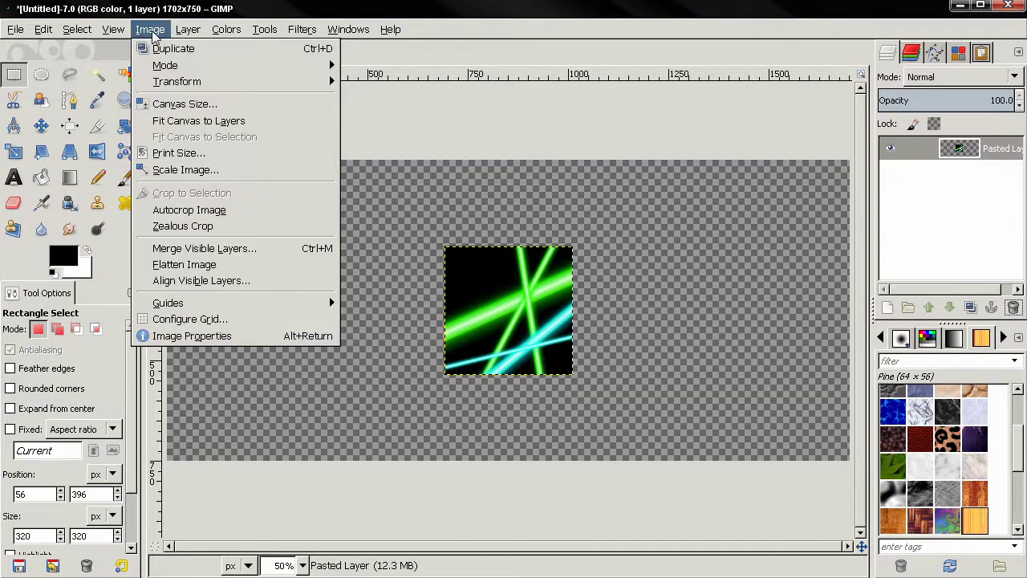
pyautogui.click(175, 123)
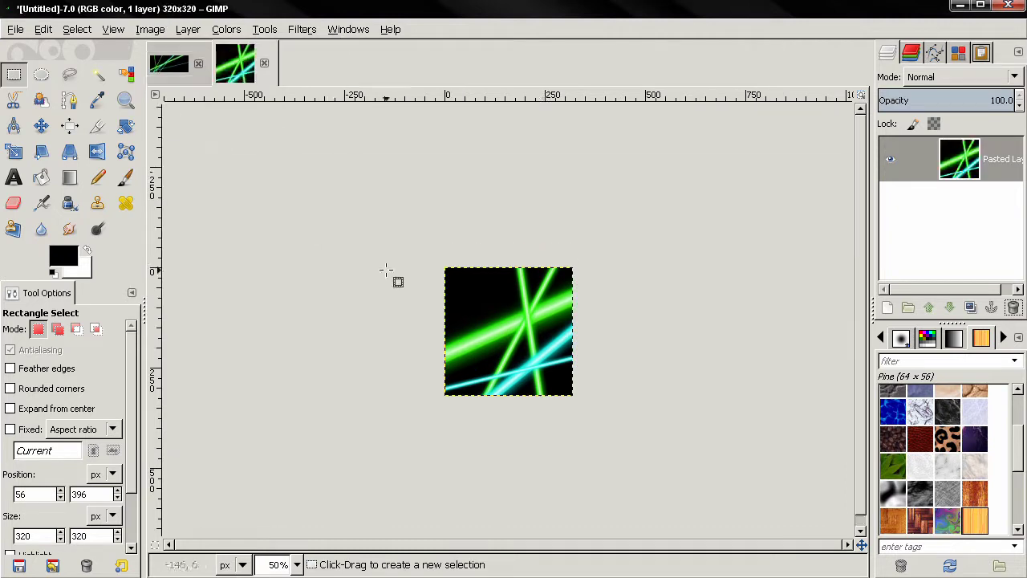
pyautogui.click(10, 32)
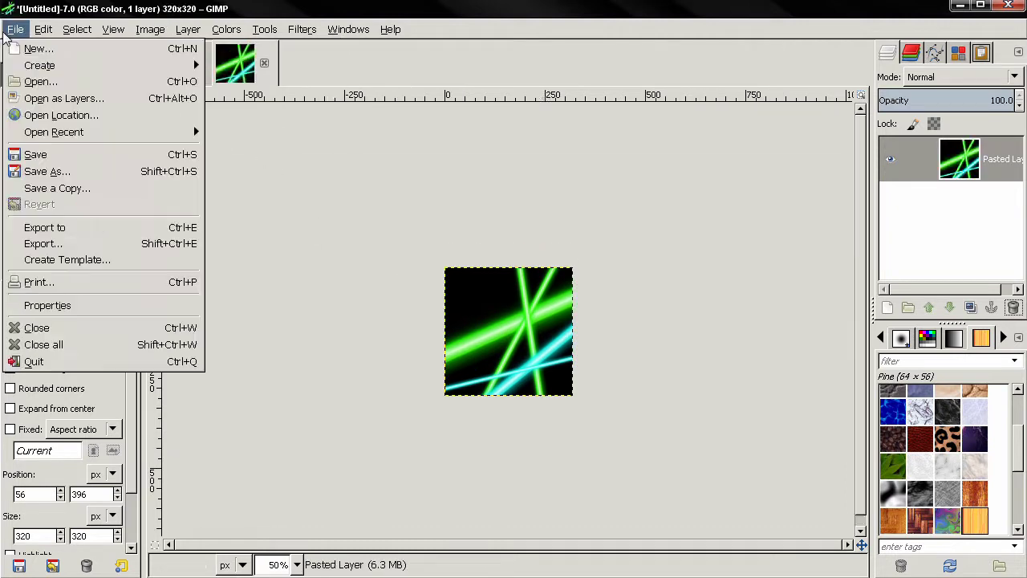
# Step: Export the square image to the Desktop under the name prof.jpeg
pyautogui.click(42, 243)
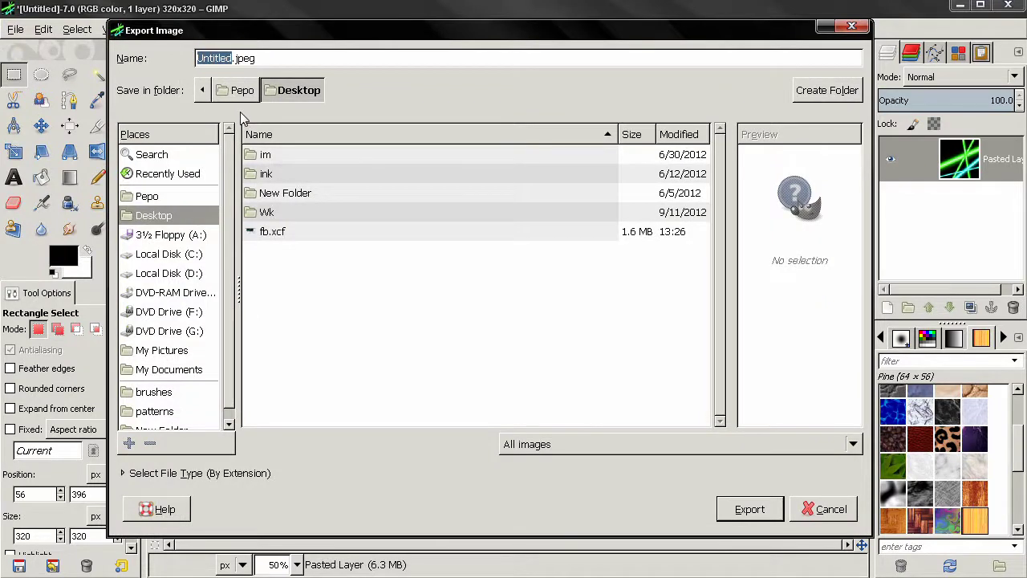
pyautogui.press('BackSpace')
pyautogui.write('prof')
pyautogui.click(738, 509)
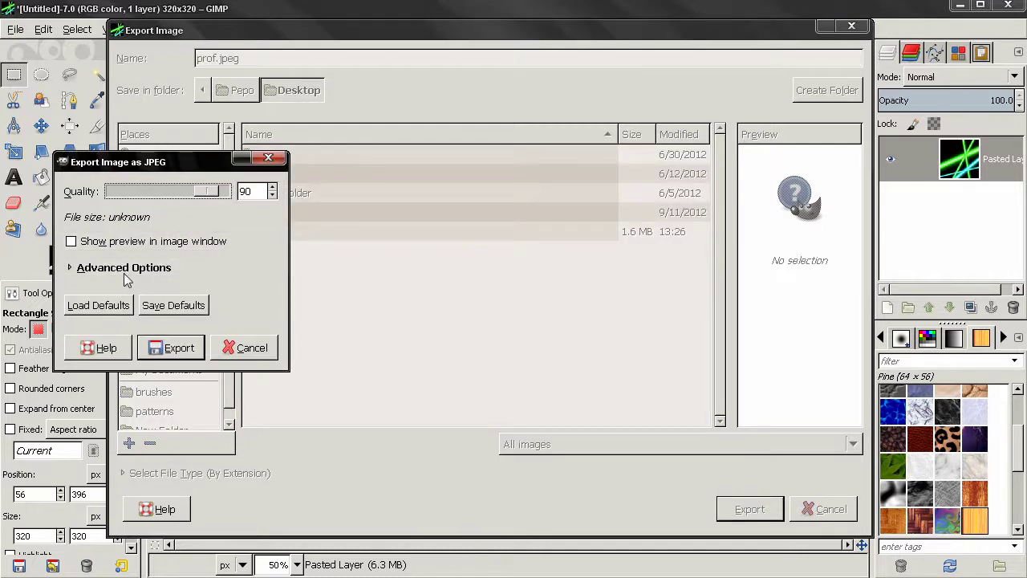
# Step: Export at quality 100, Floating-Point DCT, no progressive or optimize, then close without saving
pyautogui.click(160, 263)
pyautogui.moveTo(390, 196); pyautogui.dragTo(432, 193)
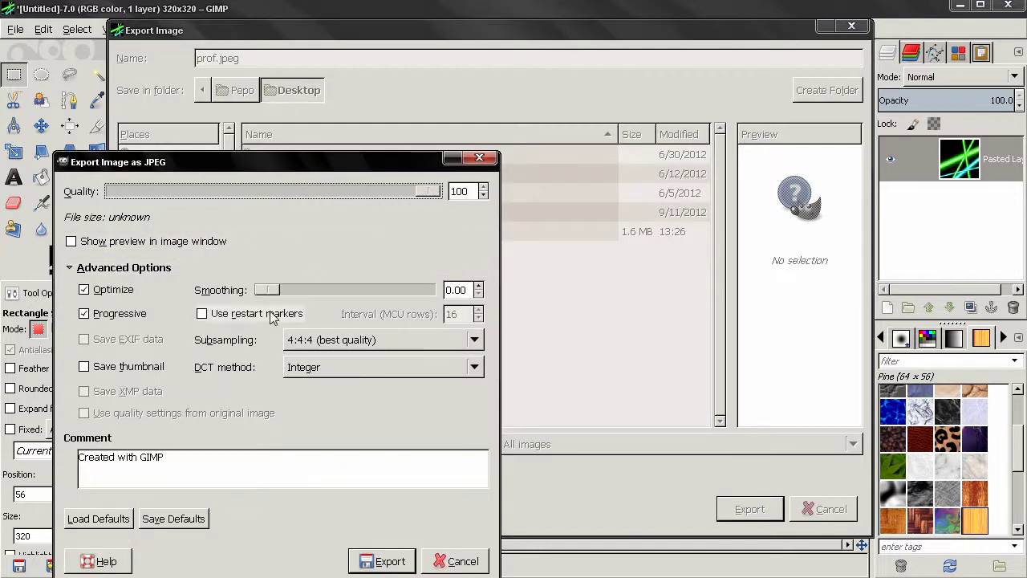
pyautogui.click(333, 369)
pyautogui.click(332, 389)
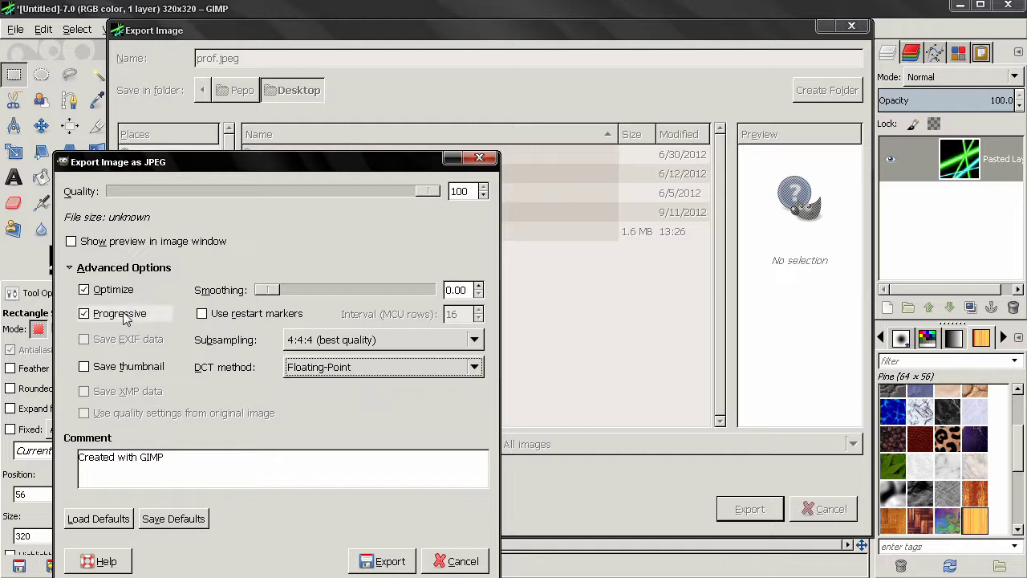
pyautogui.click(127, 313)
pyautogui.click(113, 290)
pyautogui.click(382, 561)
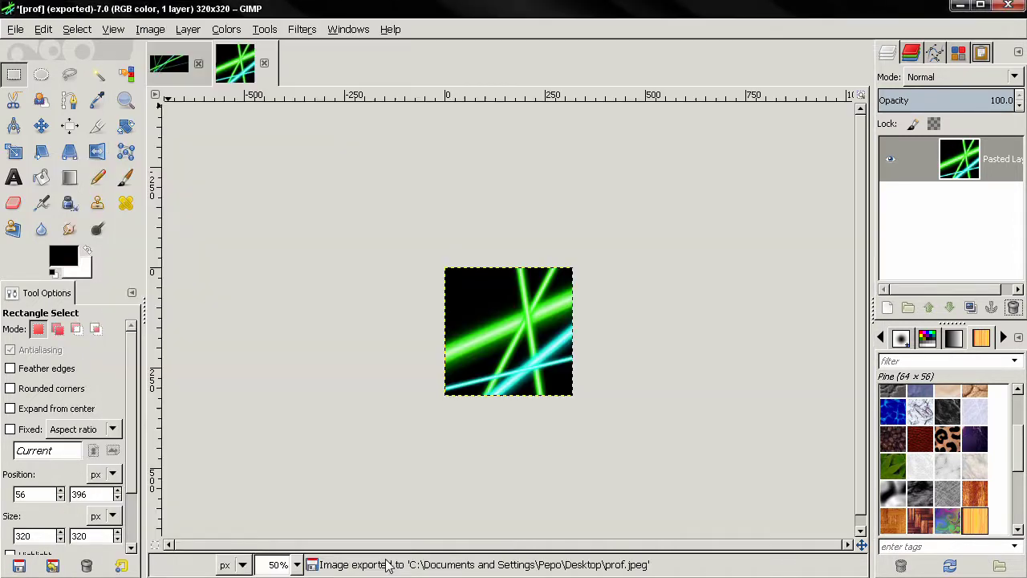
pyautogui.click(264, 63)
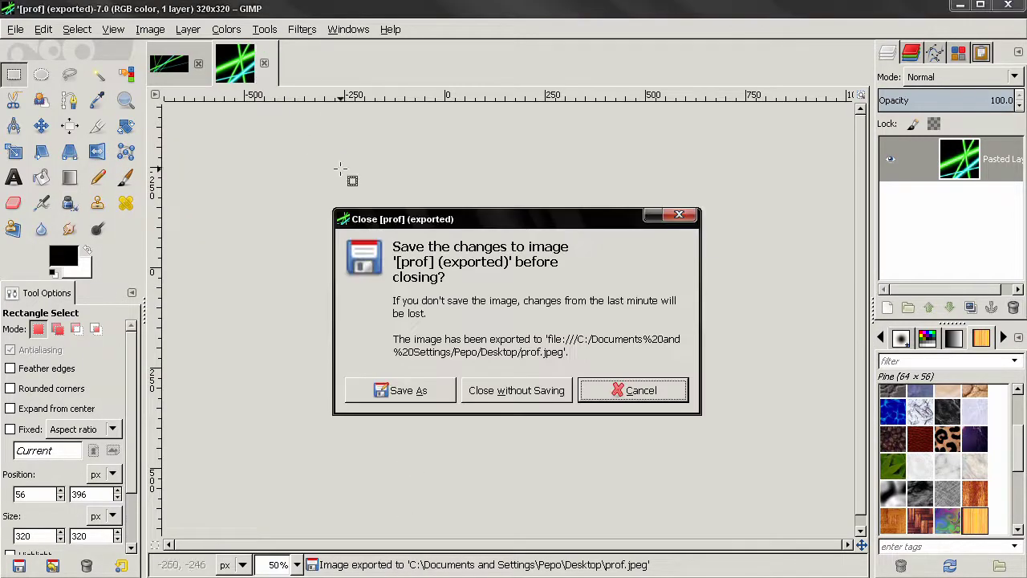
pyautogui.click(506, 393)
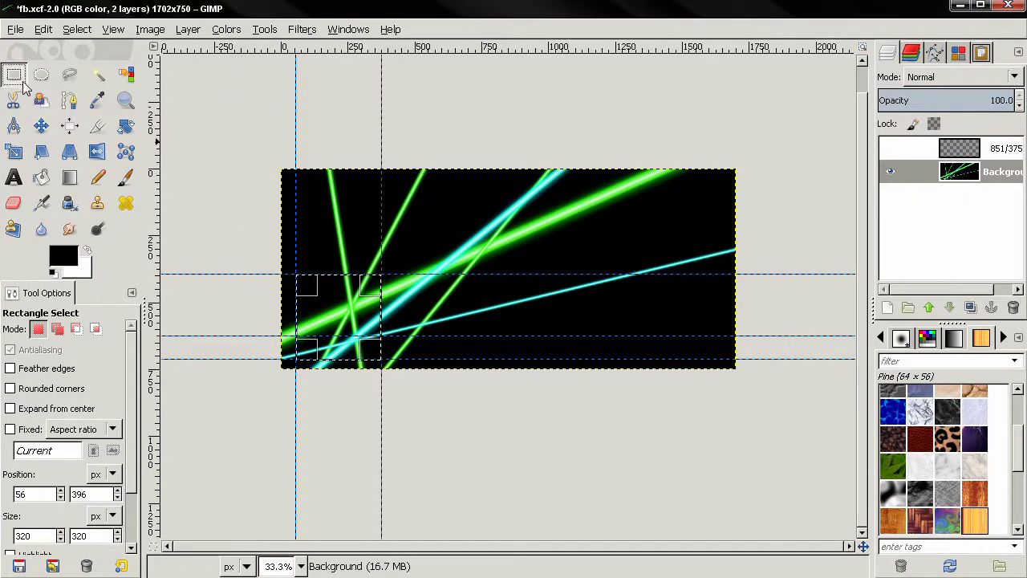
# Step: Select the banner's full width from the top edge to the 628 px guide and copy it
pyautogui.click(193, 136)
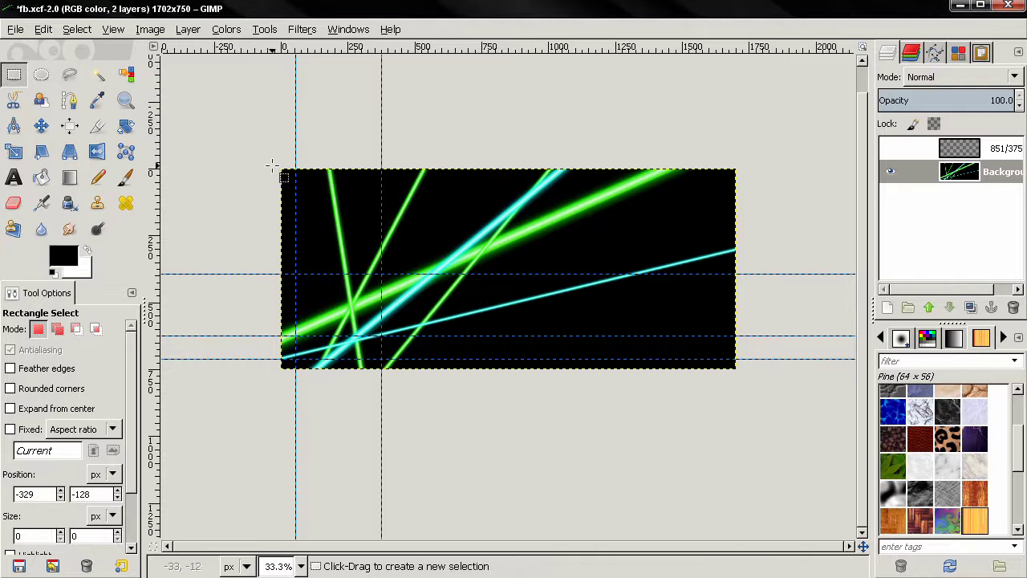
pyautogui.moveTo(274, 165); pyautogui.dragTo(743, 336)
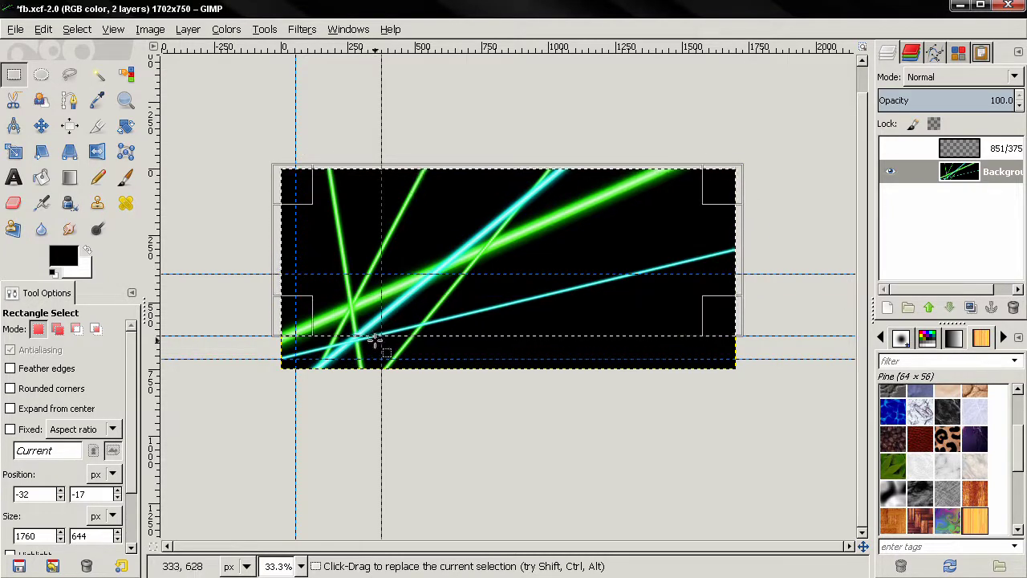
pyautogui.keyDown('ctrl'); pyautogui.scroll(1, 577, 367); pyautogui.keyUp('ctrl')
pyautogui.keyDown('ctrl'); pyautogui.scroll(-1, 574, 365); pyautogui.keyUp('ctrl')
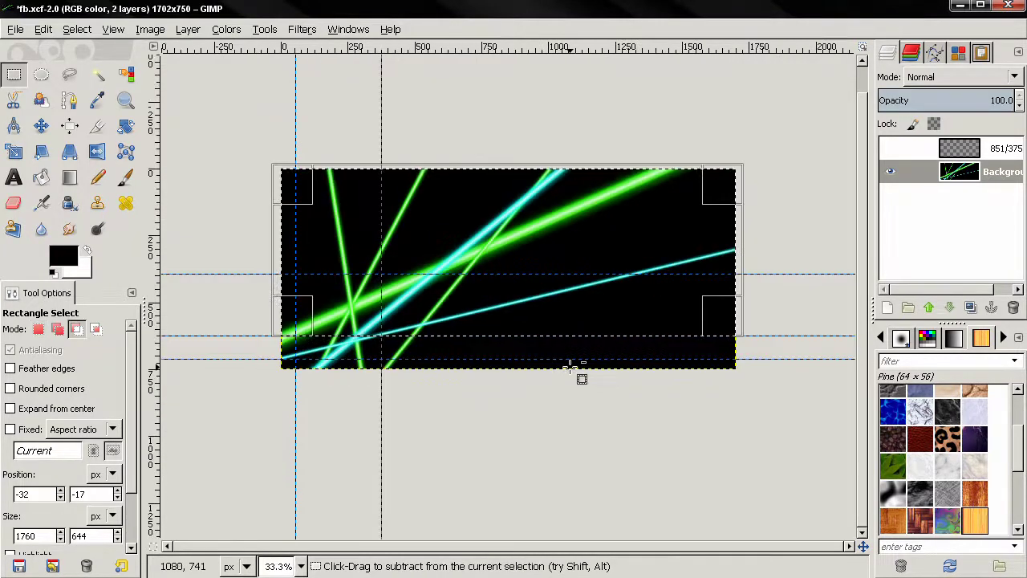
pyautogui.keyDown('ctrl'); pyautogui.scroll(2, 573, 367); pyautogui.keyUp('ctrl')
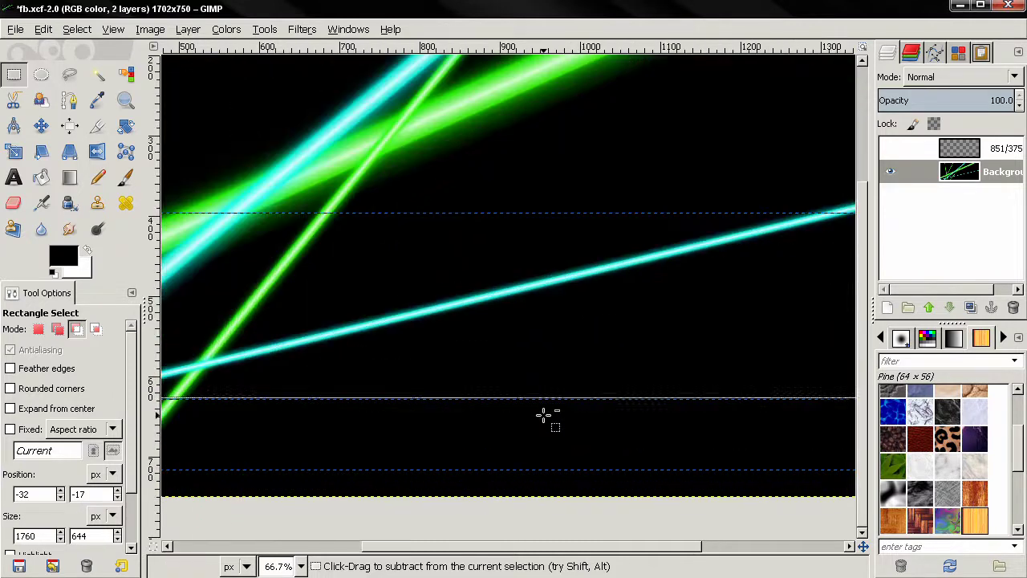
pyautogui.keyDown('ctrl'); pyautogui.scroll(3, 544, 415); pyautogui.keyUp('ctrl')
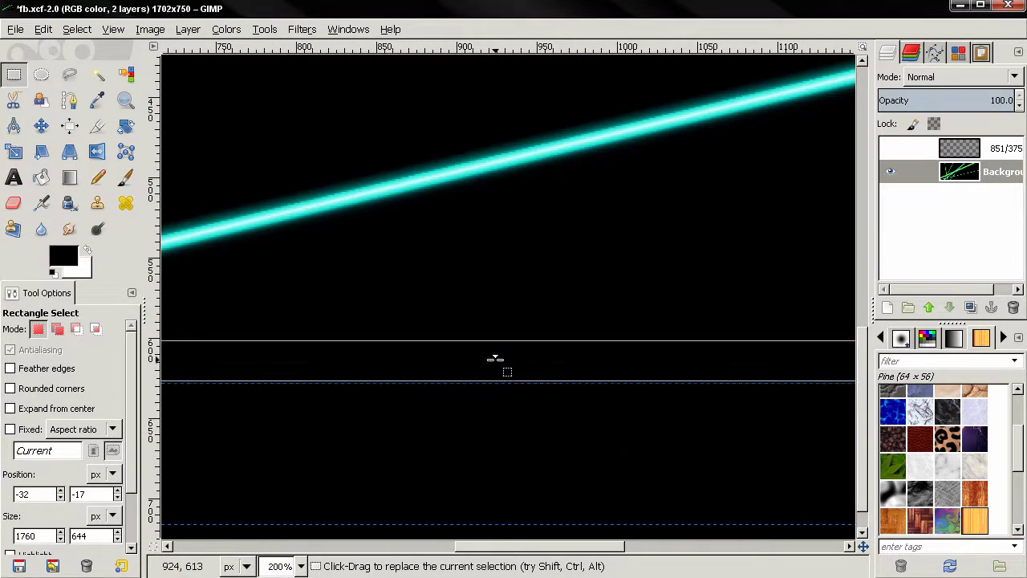
pyautogui.moveTo(495, 358); pyautogui.dragTo(493, 358)
pyautogui.keyDown('ctrl'); pyautogui.scroll(-2, 592, 394); pyautogui.keyUp('ctrl')
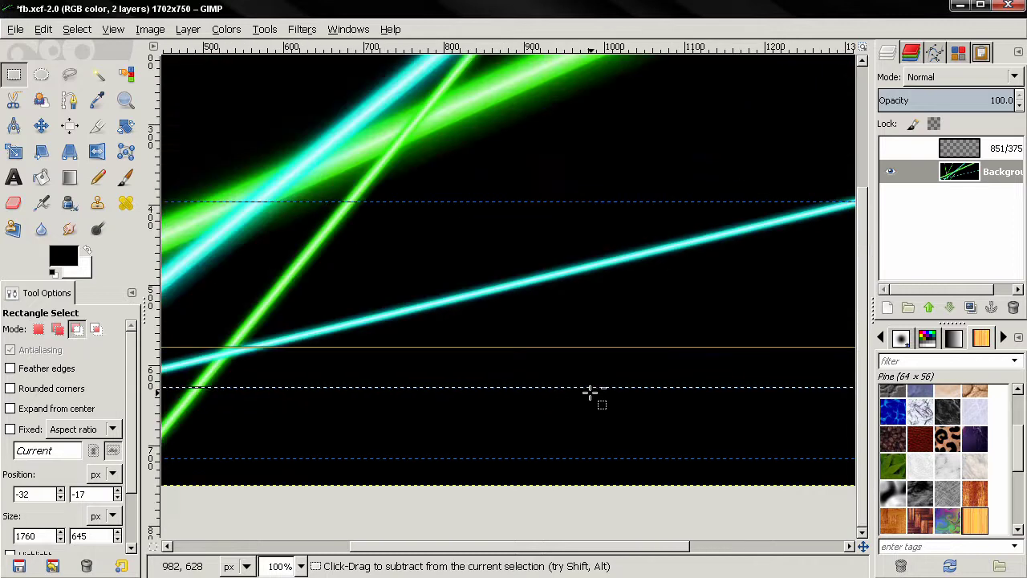
pyautogui.keyDown('ctrl'); pyautogui.scroll(-3, 590, 393); pyautogui.keyUp('ctrl')
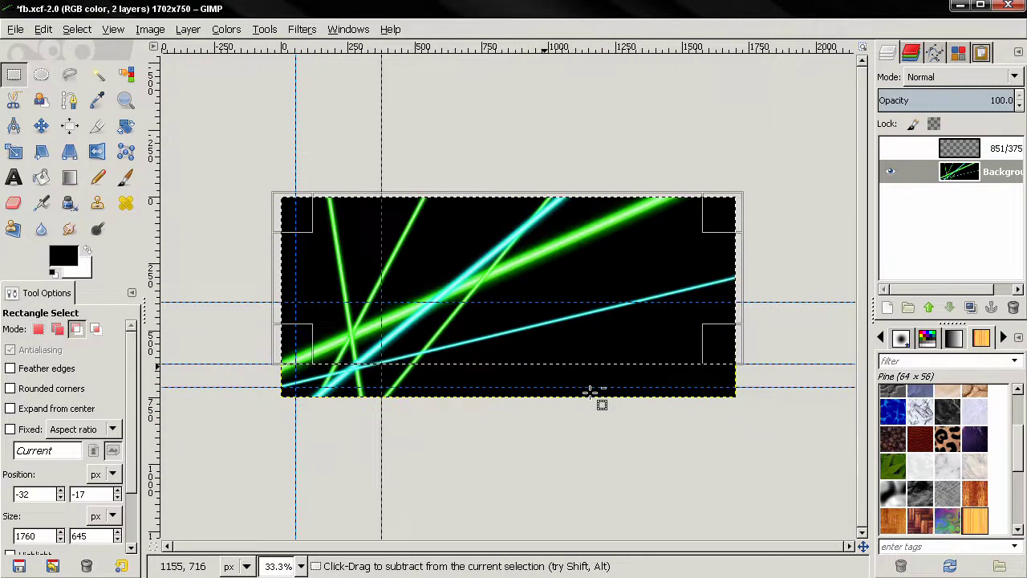
pyautogui.hotkey('ctrl', 'c')
# Step: Create a new 1702x750 image and paste the copied strip as its own layer
pyautogui.click(15, 29)
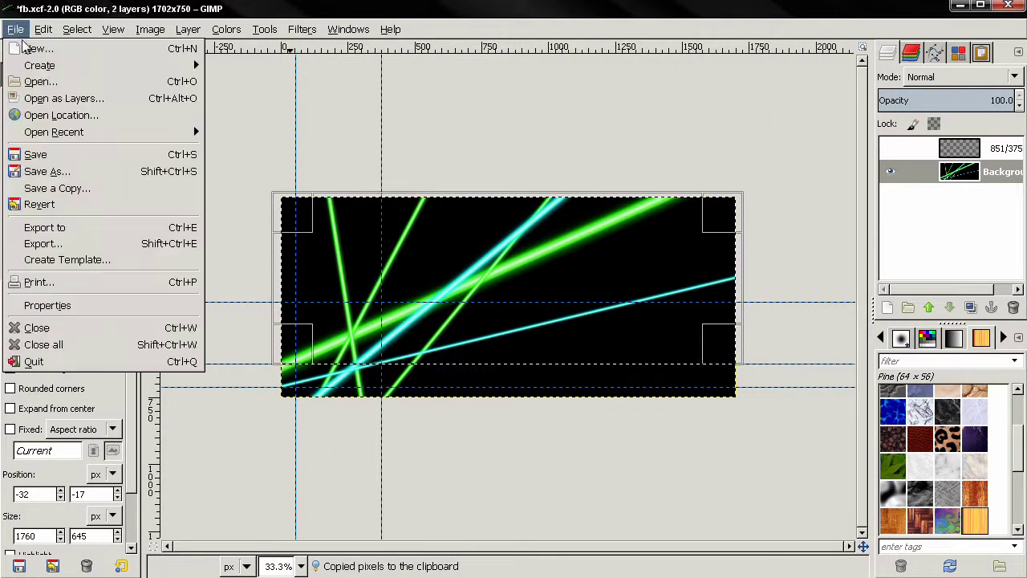
pyautogui.click(48, 46)
pyautogui.click(710, 278)
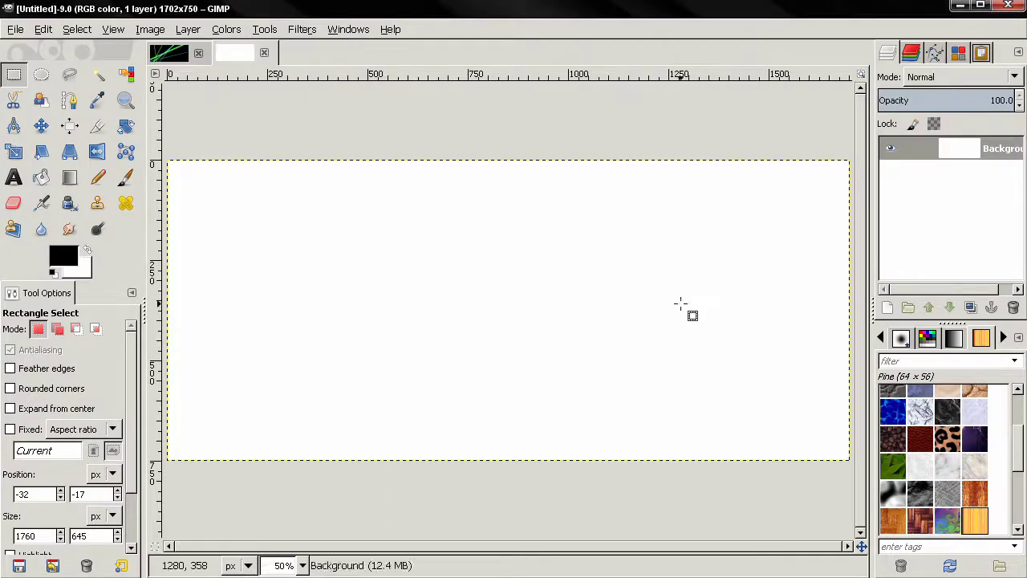
pyautogui.hotkey('ctrl', 'v')
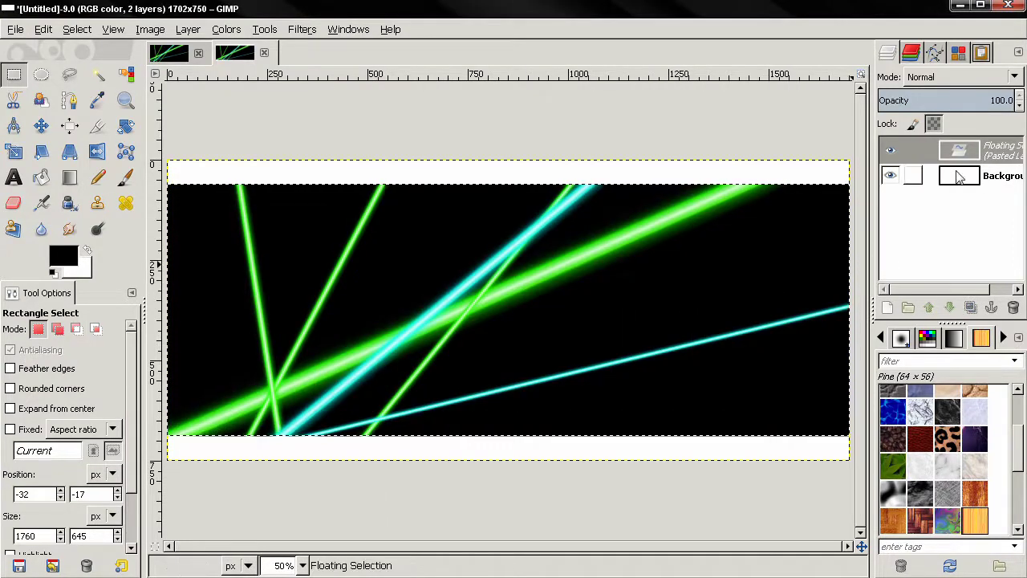
pyautogui.rightClick(910, 151)
pyautogui.click(907, 189)
# Step: Delete the white Background layer and fit the canvas to the strip, giving 1702x628
pyautogui.click(919, 172)
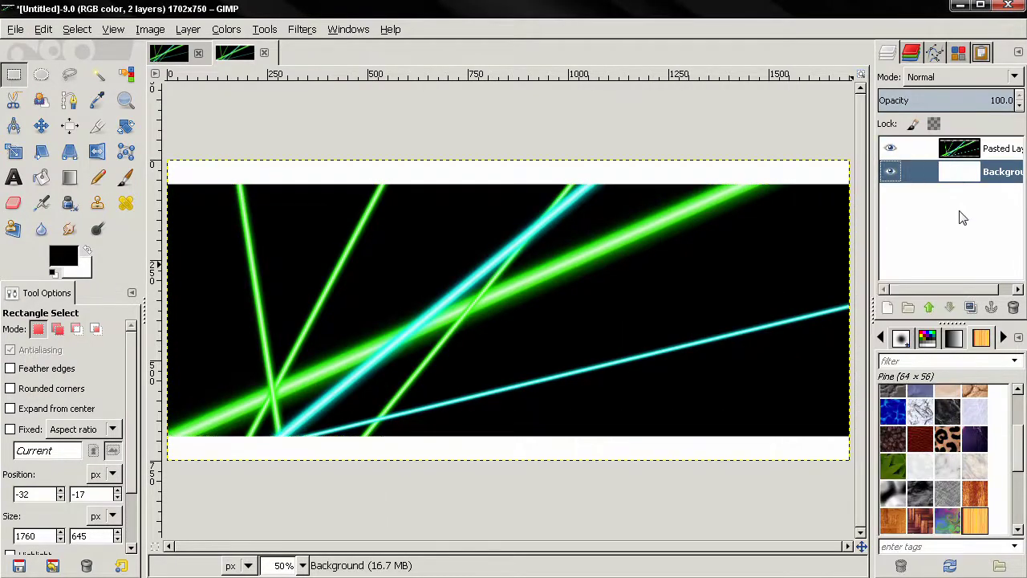
pyautogui.click(1013, 308)
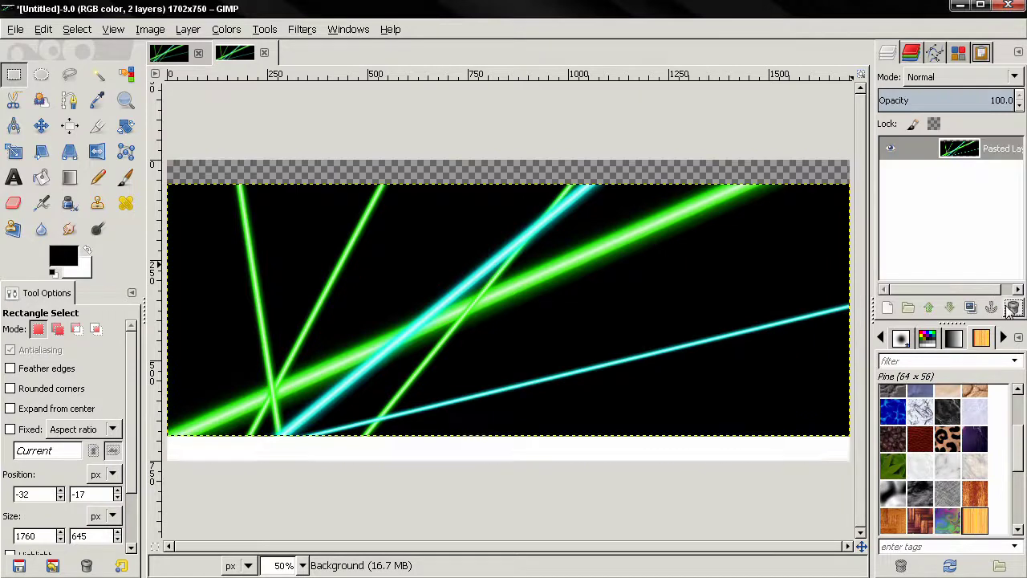
pyautogui.click(150, 29)
pyautogui.click(161, 125)
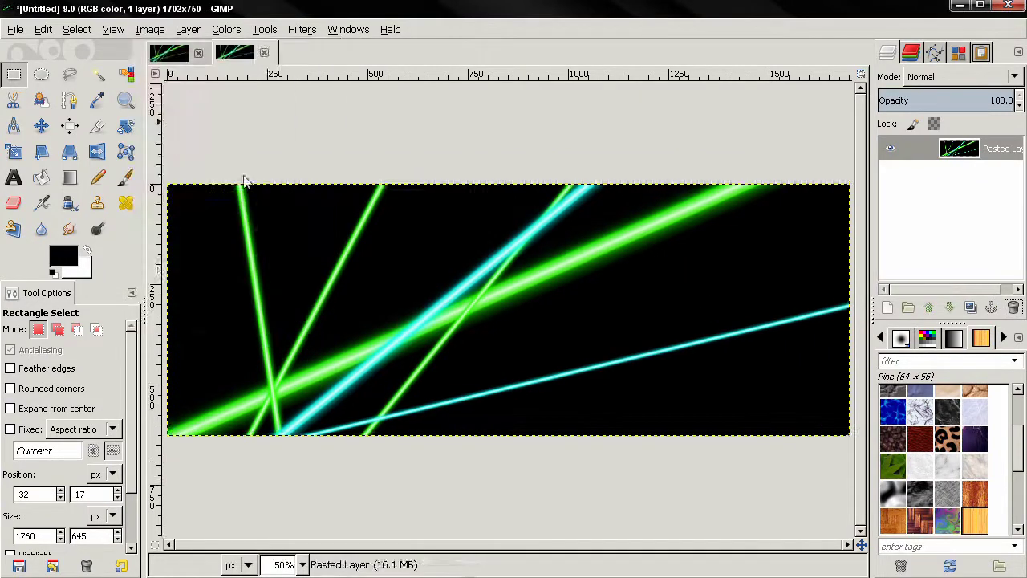
pyautogui.press('-')
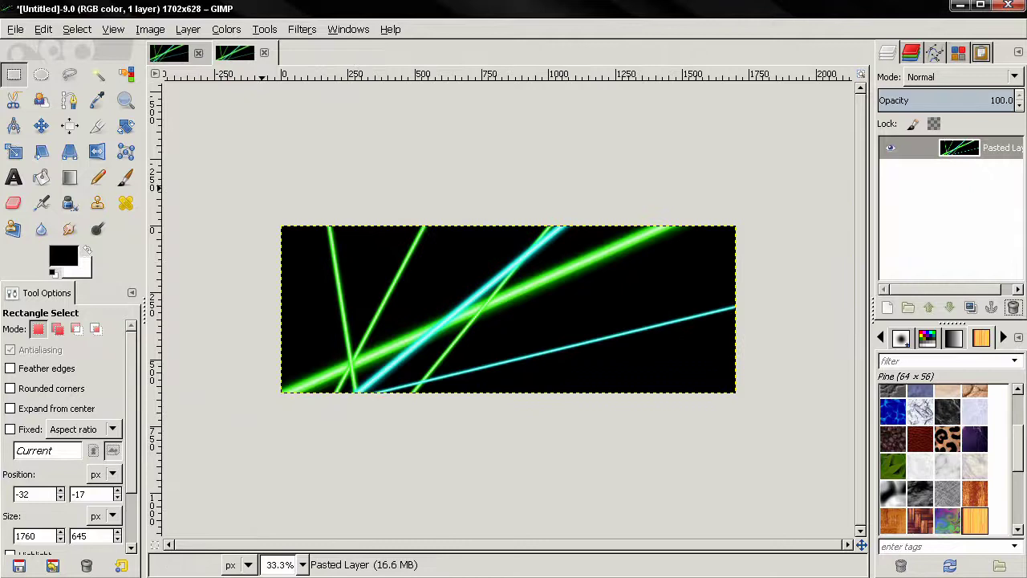
pyautogui.click(16, 29)
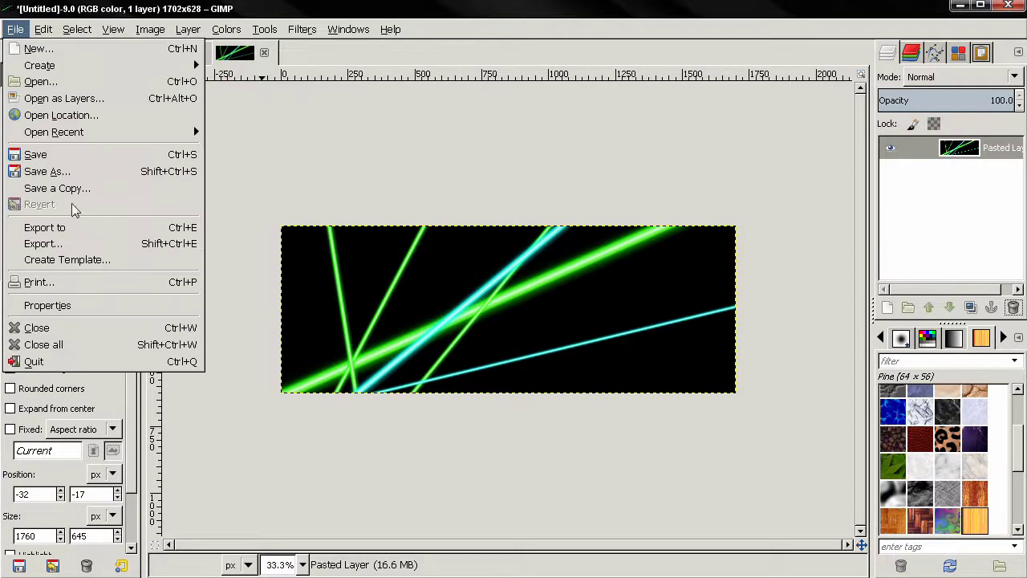
# Step: Export as cover.jpeg, expanding the JPEG Advanced Options and unticking Optimize
pyautogui.click(77, 243)
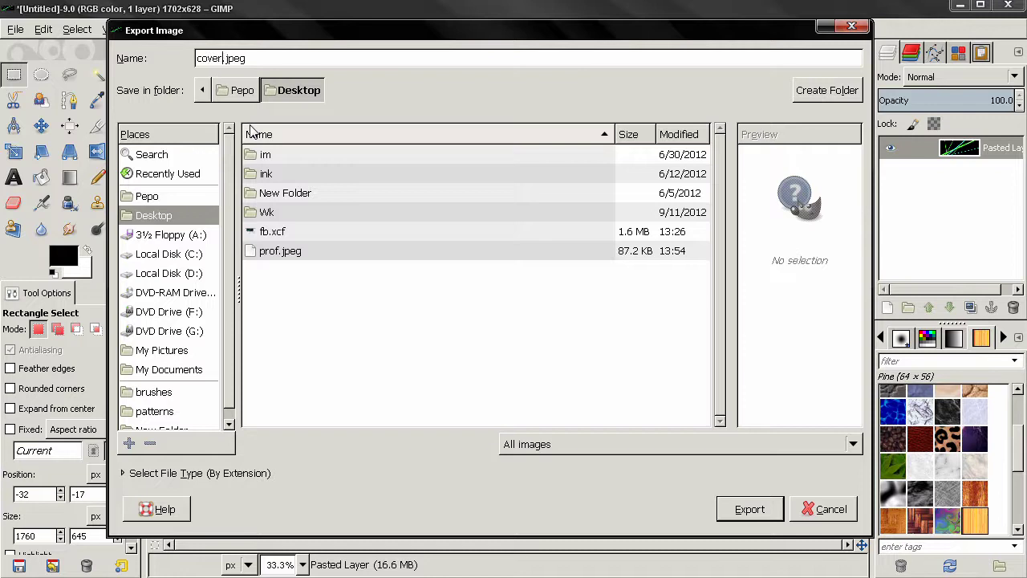
pyautogui.click(753, 507)
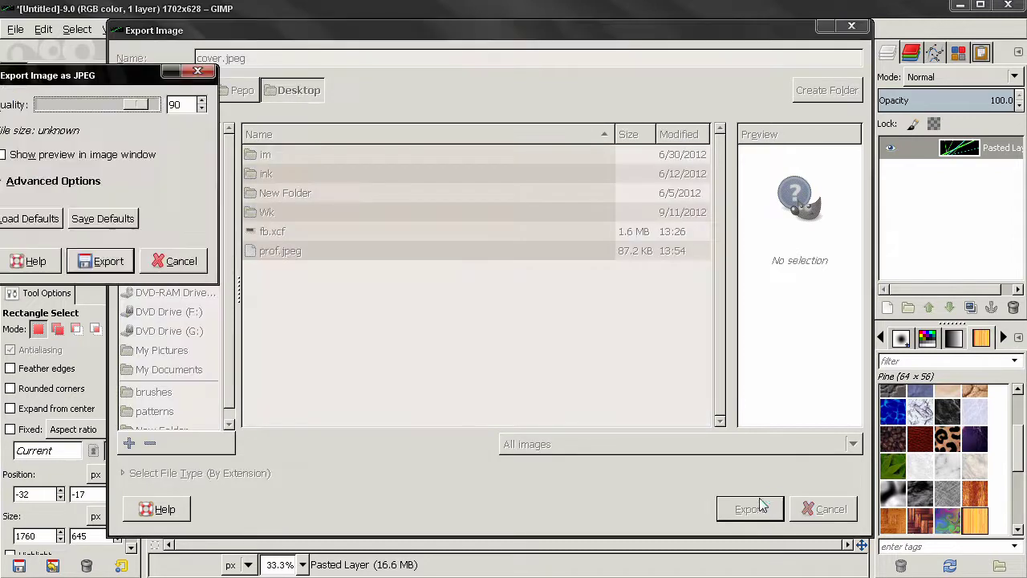
pyautogui.click(53, 181)
pyautogui.click(45, 203)
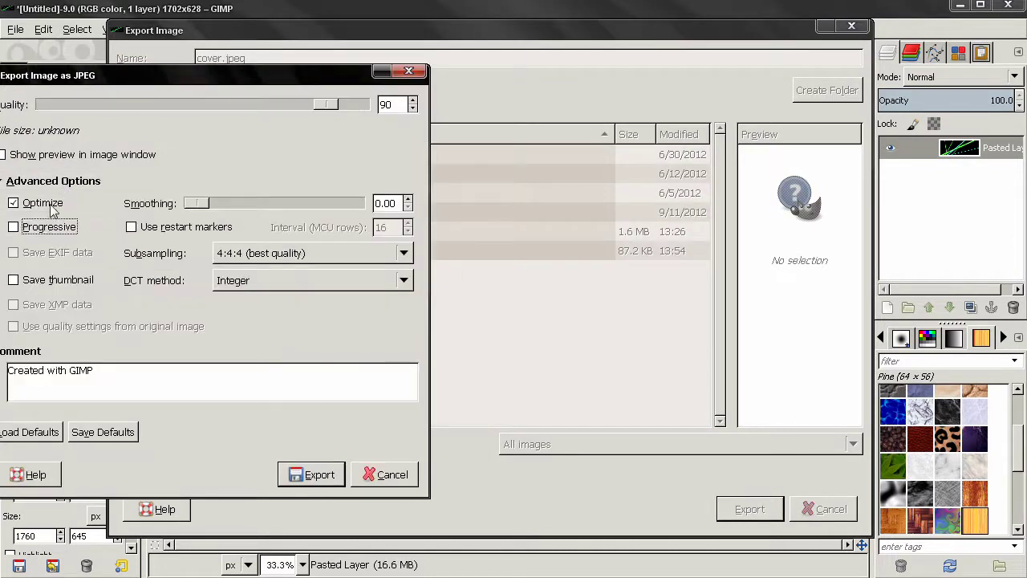